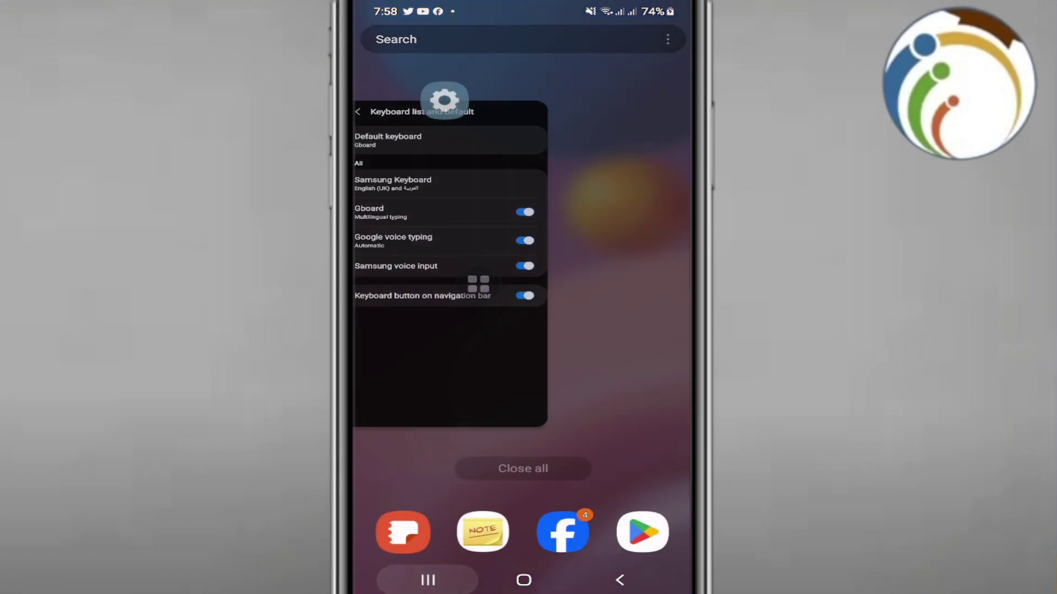
Swipe the Recents carousel past the notes card to centre the Play Store gboard results
mouse_move(462, 248)
mouse_down()
mouse_move(627, 247)
mouse_move(371, 248)
mouse_up()
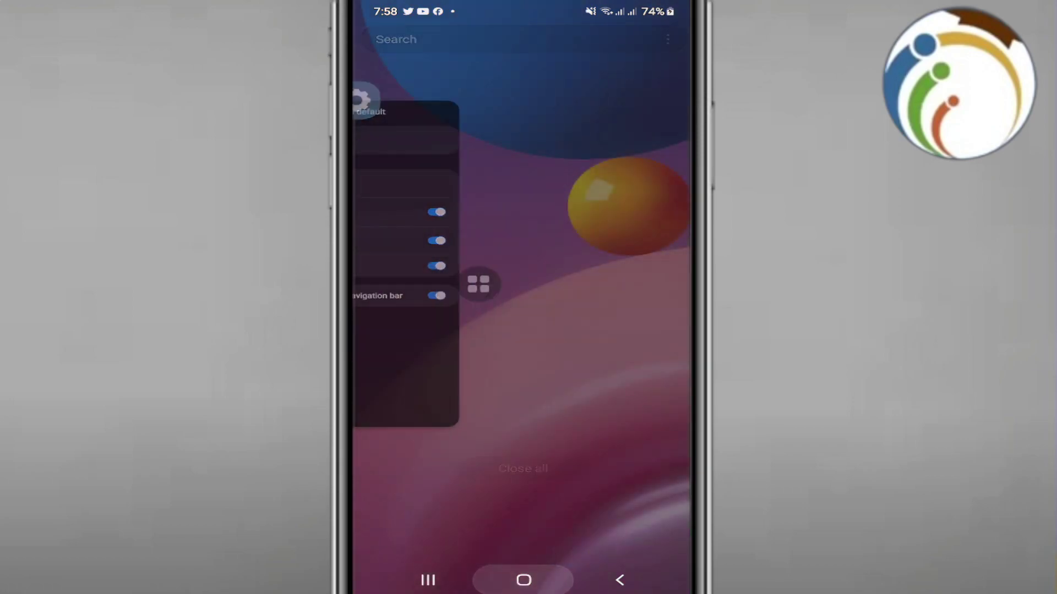
drag(462, 248, 644, 248)
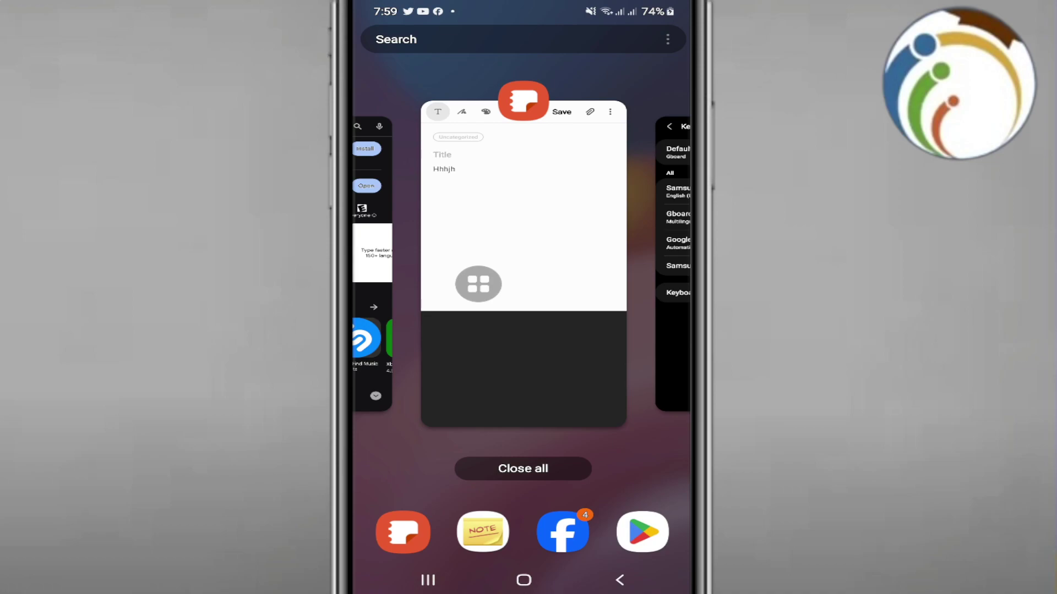
drag(373, 248, 578, 248)
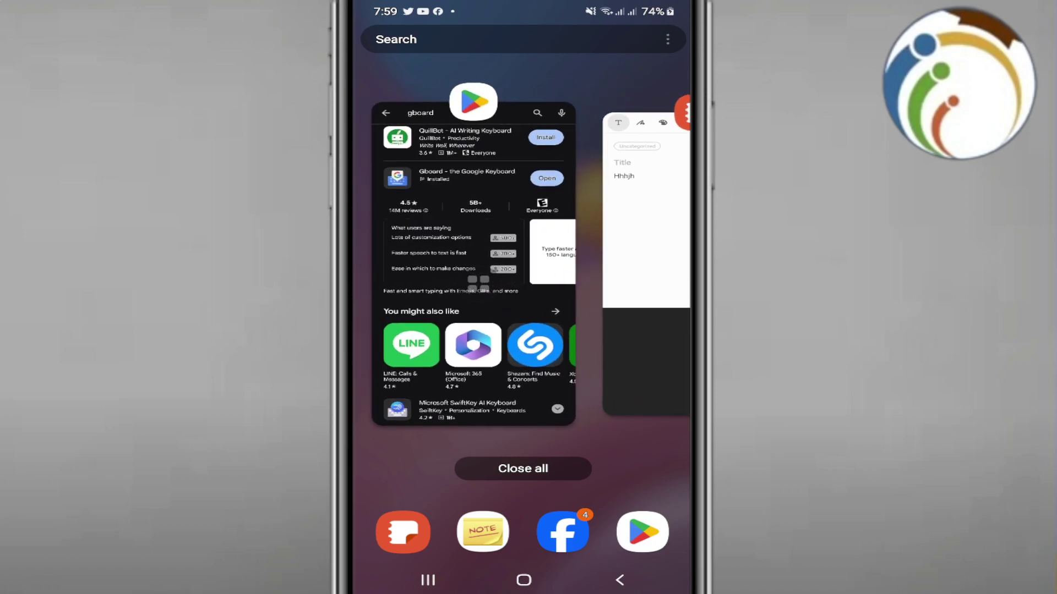
Leave the gboard results for the home screen and page through the app drawer
click(523, 248)
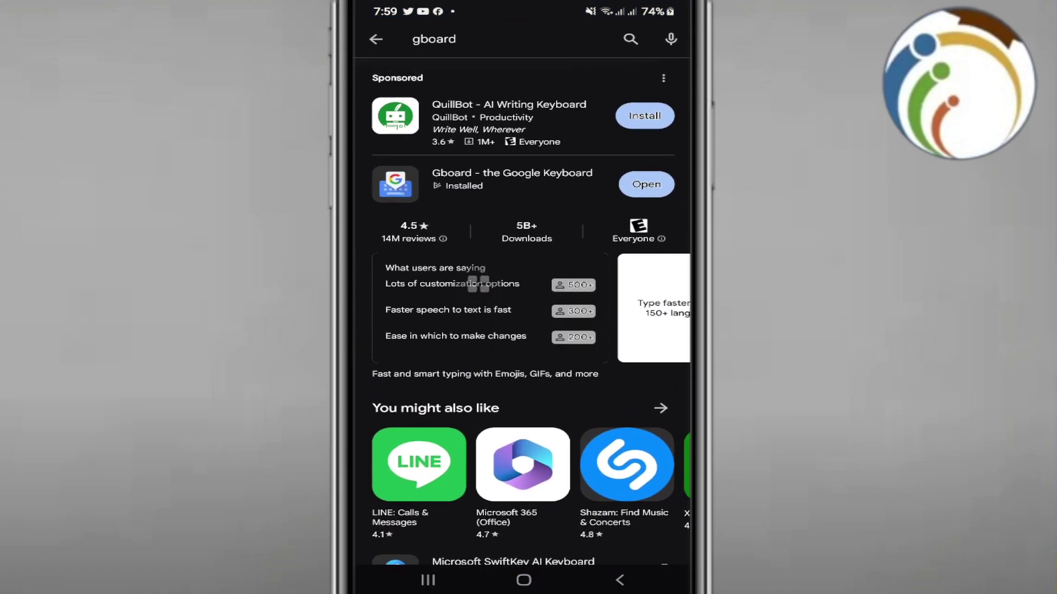
click(619, 579)
click(524, 580)
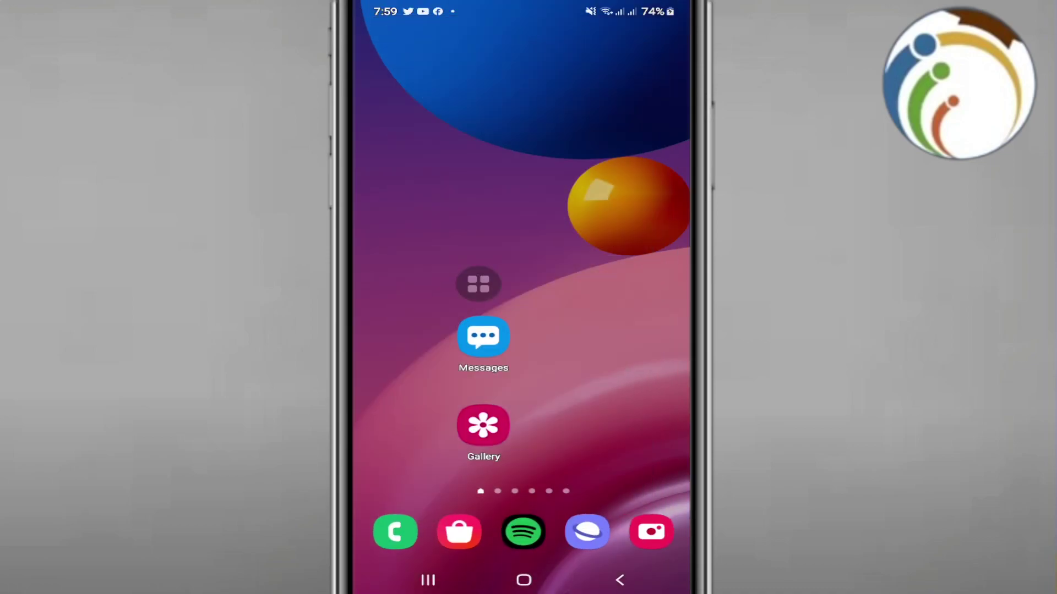
drag(524, 454, 524, 165)
mouse_move(644, 330)
mouse_down()
mouse_move(397, 330)
mouse_move(644, 330)
mouse_up()
drag(396, 330, 644, 330)
drag(396, 331, 644, 330)
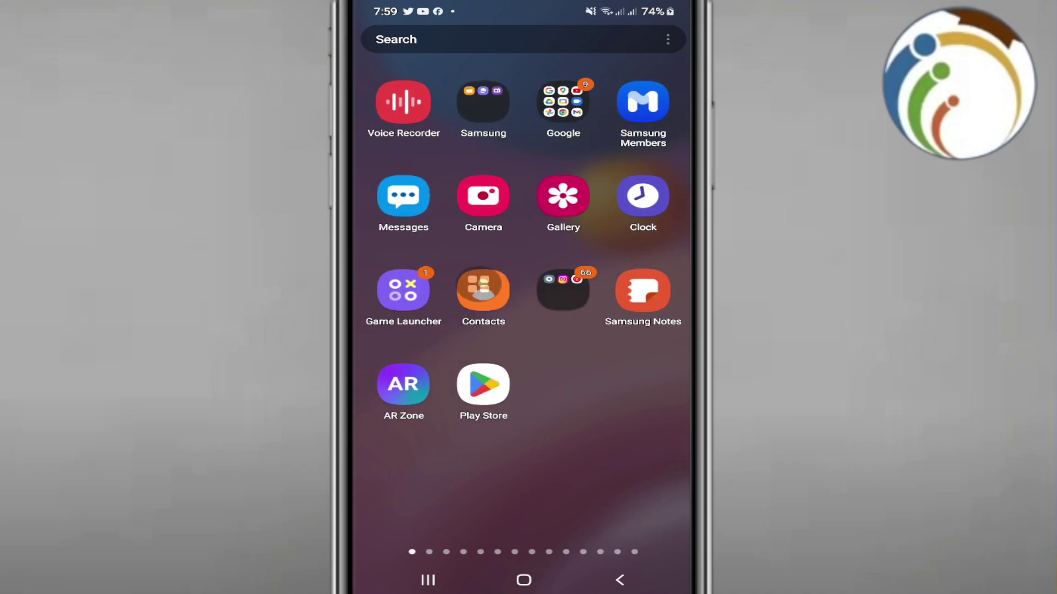
Launch Play Store, search 'gboard' and open the installed Gboard details page
click(474, 386)
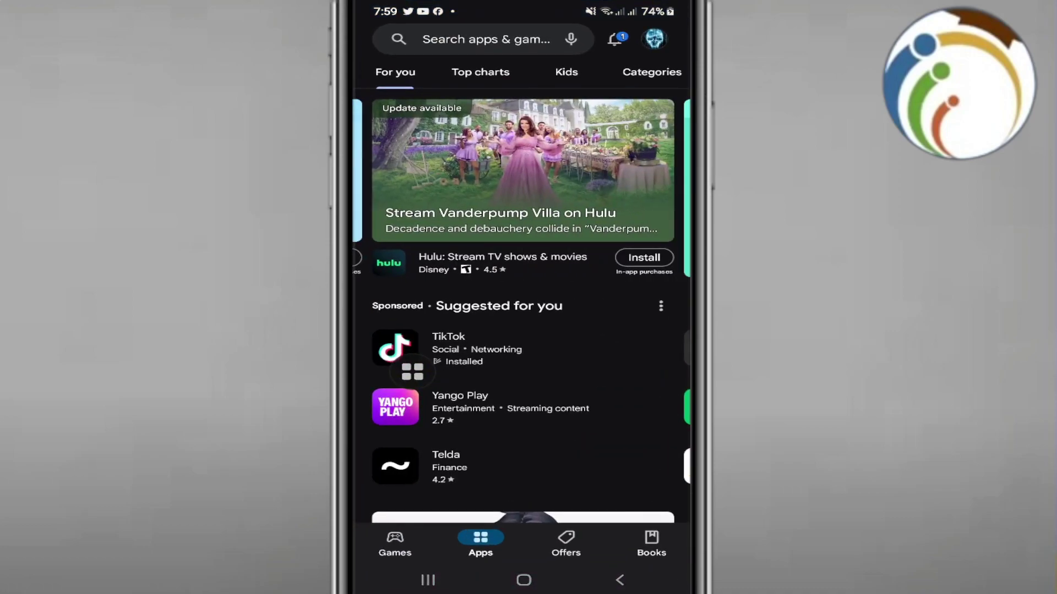
scroll(523, 331, down, 2)
scroll(522, 331, up, 2)
click(485, 39)
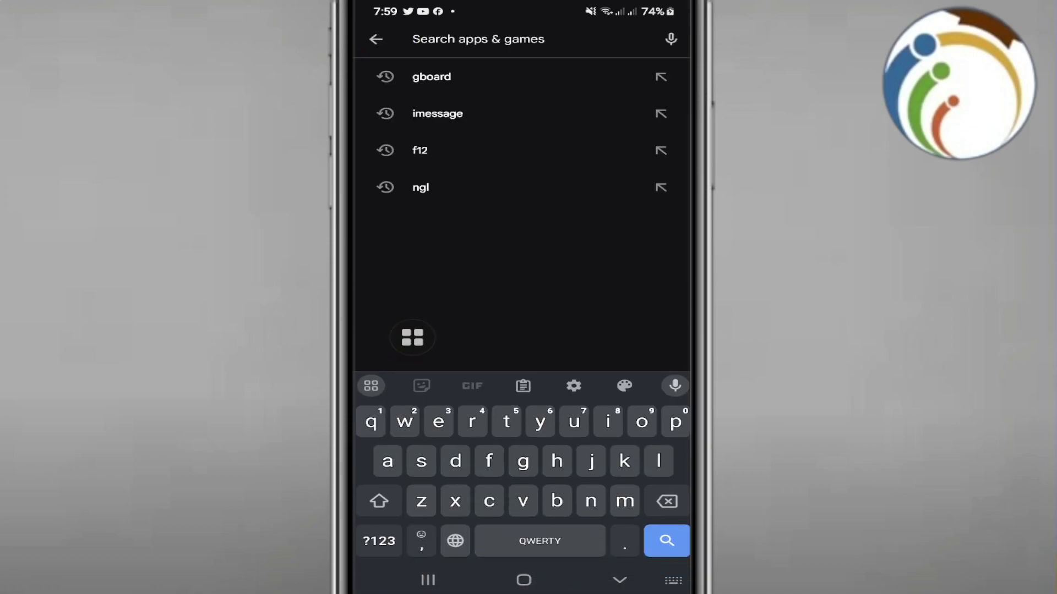
text(gbo)
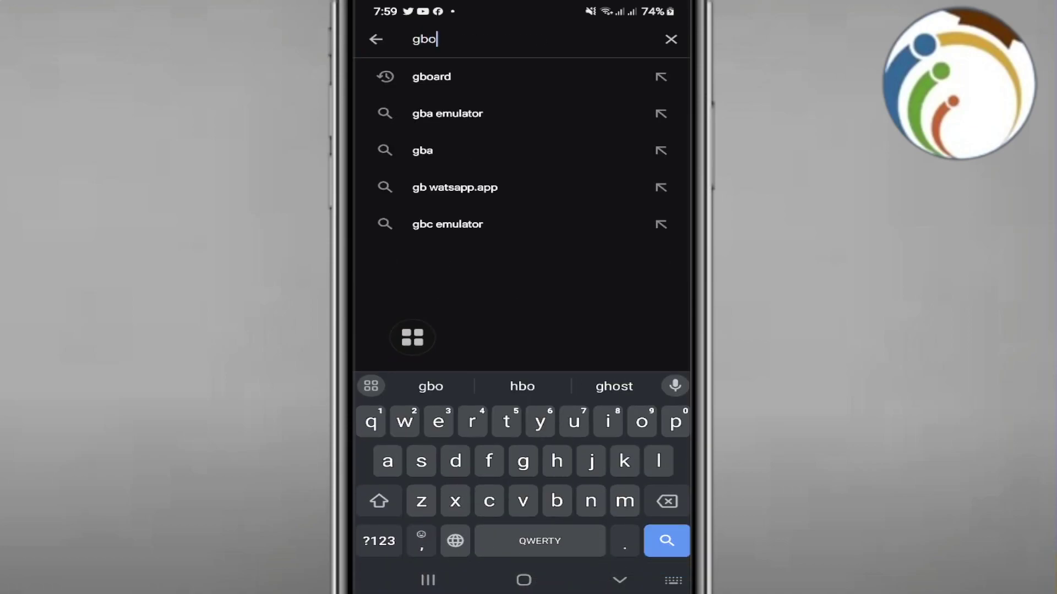
click(431, 77)
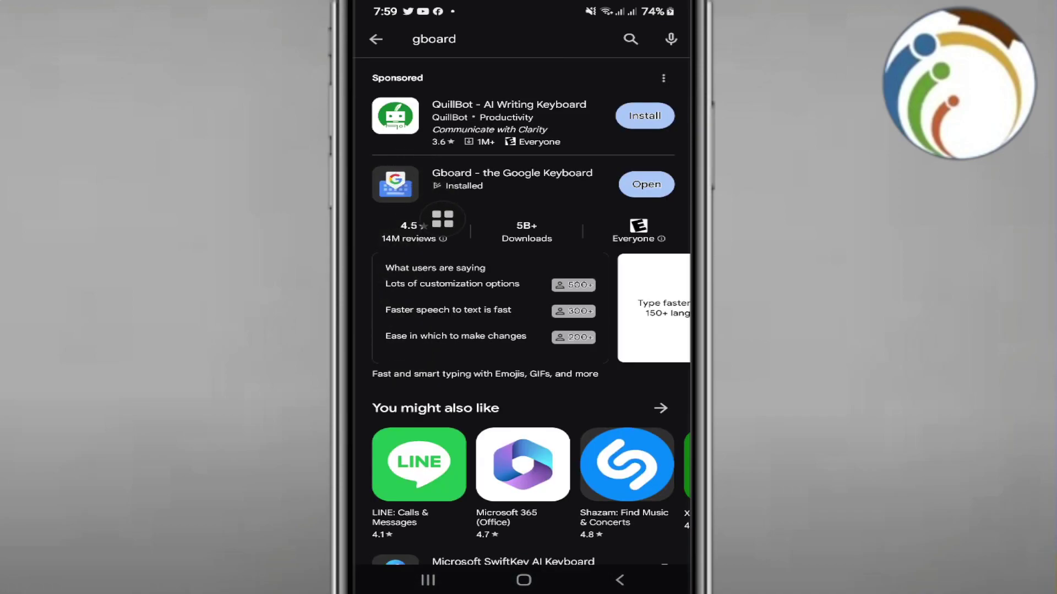
click(459, 262)
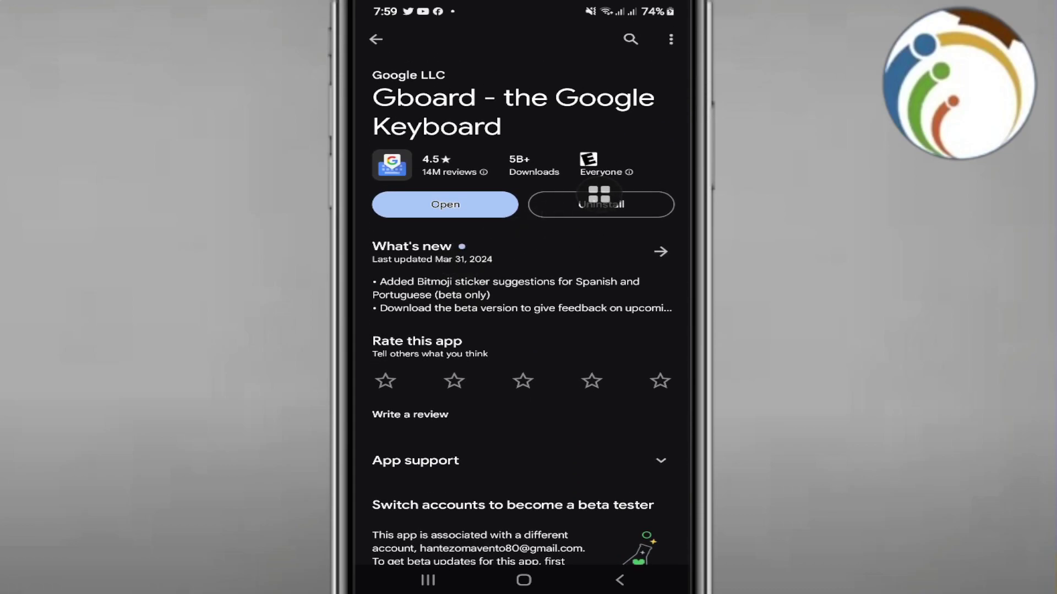
Go Home, open the app drawer, and open then dismiss the Samsung Notes shortcut menu
key(Home)
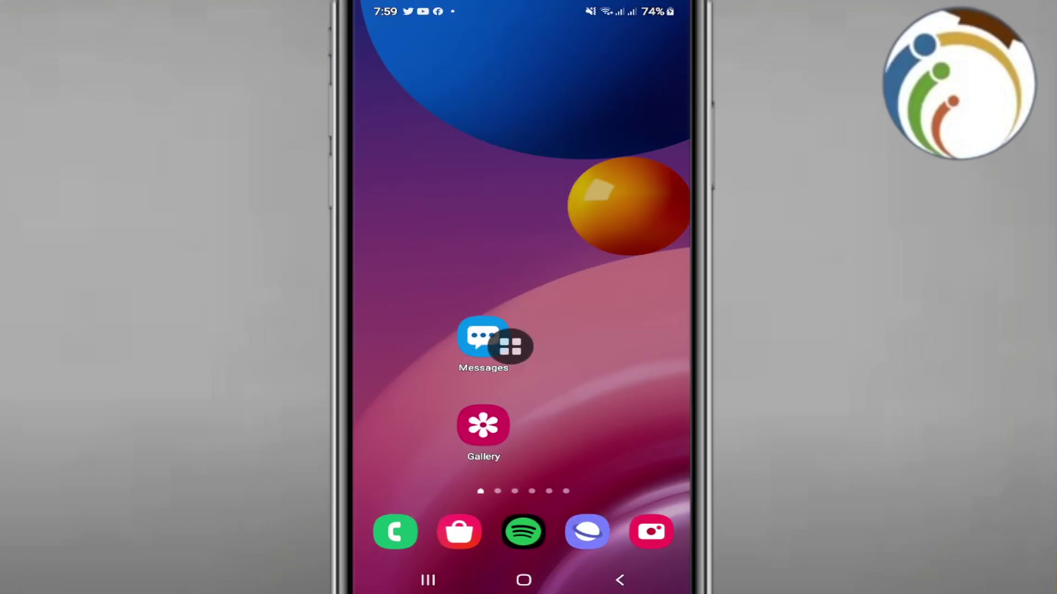
drag(520, 463, 521, 207)
mouse_move(619, 372)
mouse_down()
mouse_move(413, 372)
mouse_move(619, 371)
mouse_up()
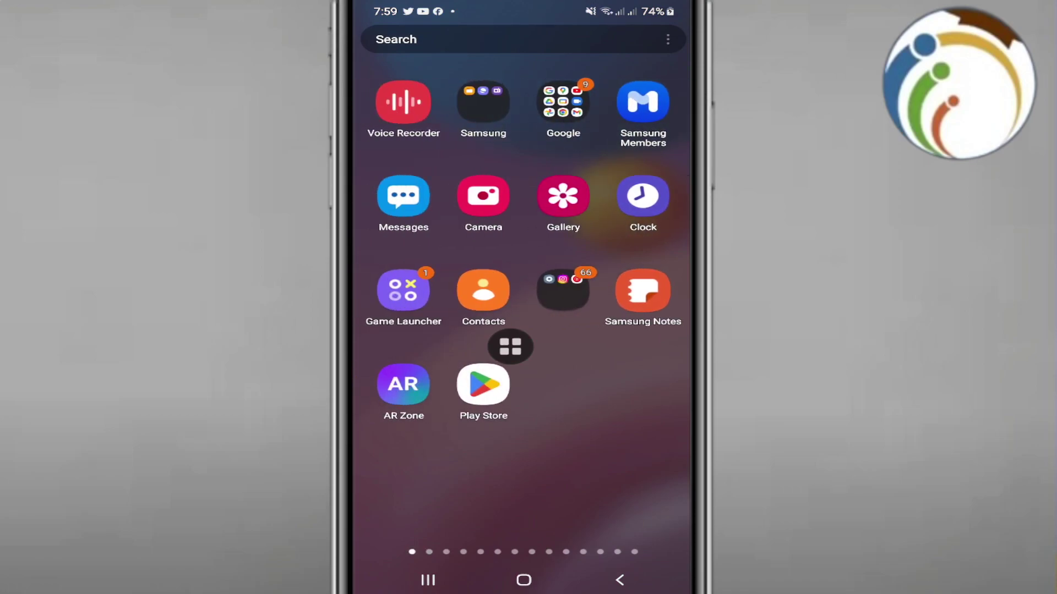
click(642, 291)
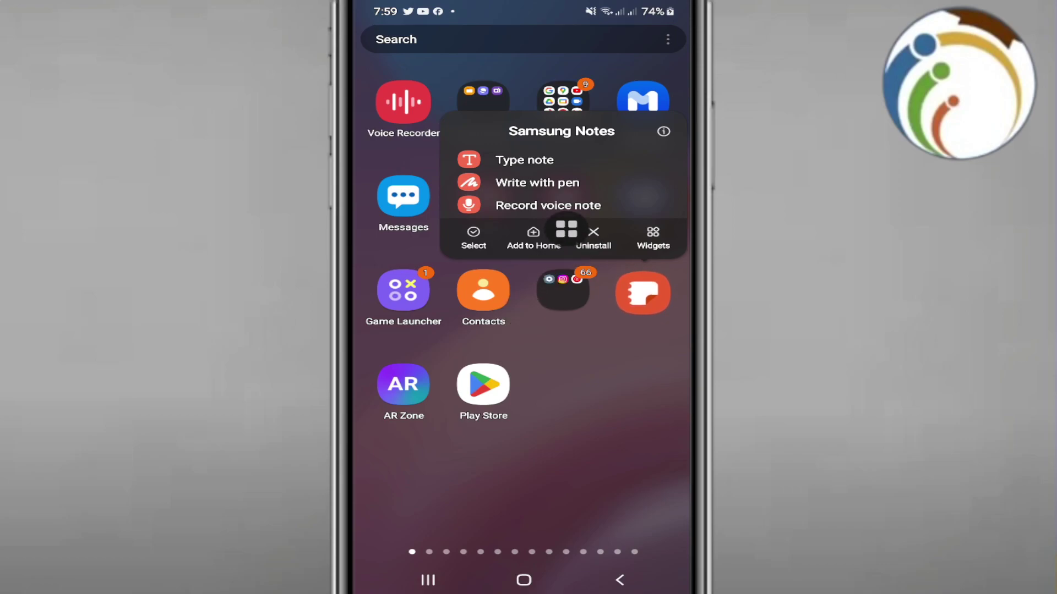
click(578, 479)
drag(628, 463, 396, 462)
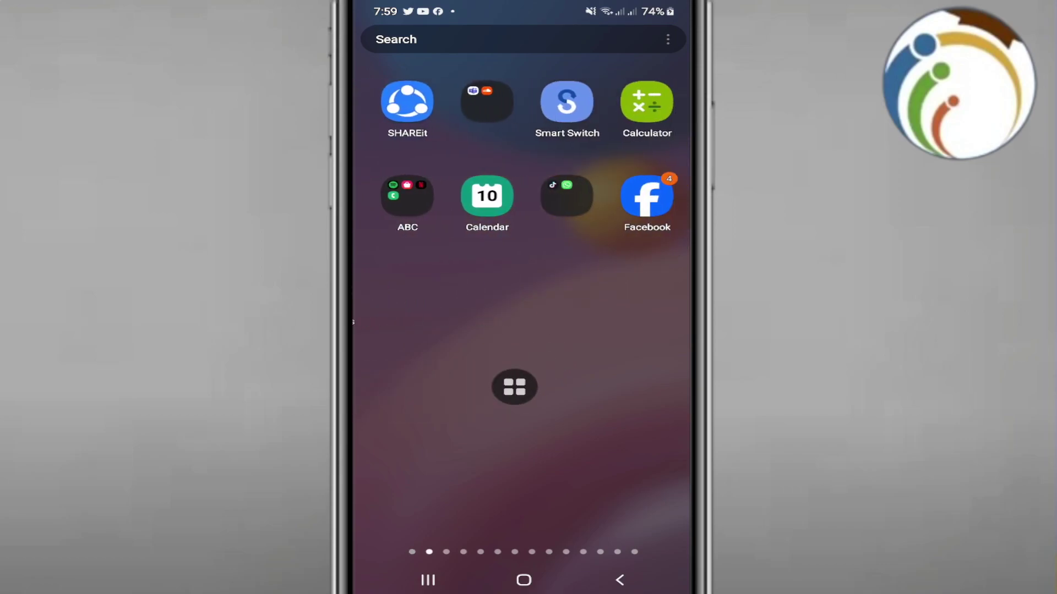
Search the apps for 'gbo', locate Gboard, show its Uninstall shortcut menu, then dismiss it
click(495, 39)
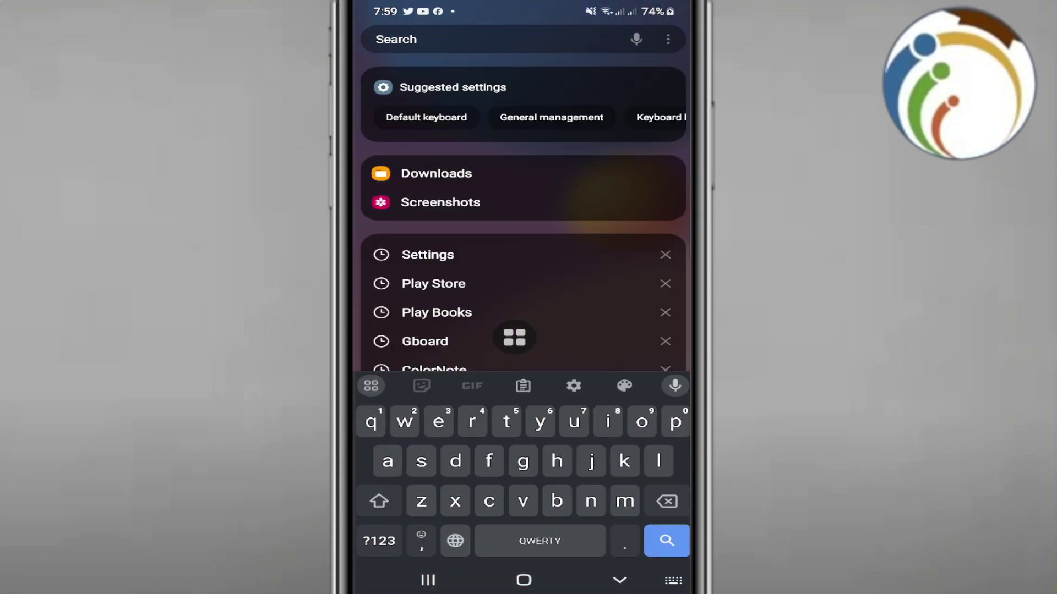
text(gbo)
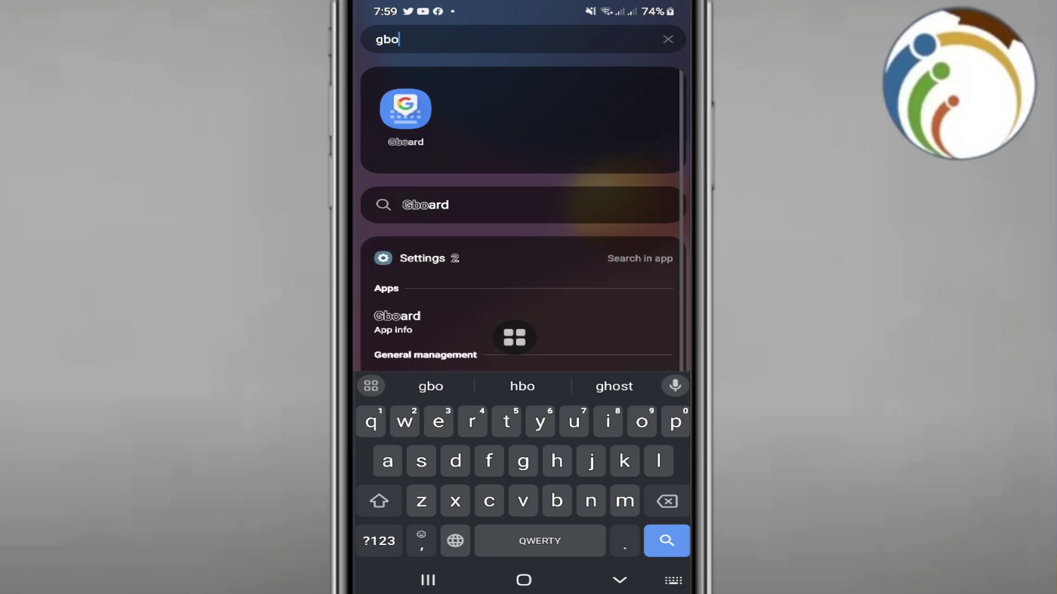
click(404, 107)
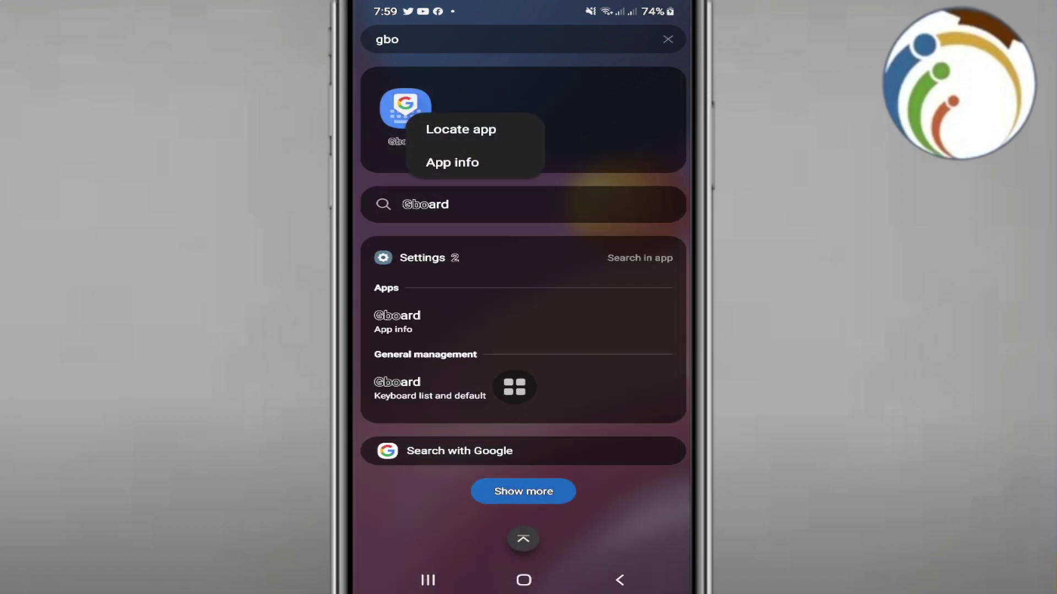
click(460, 129)
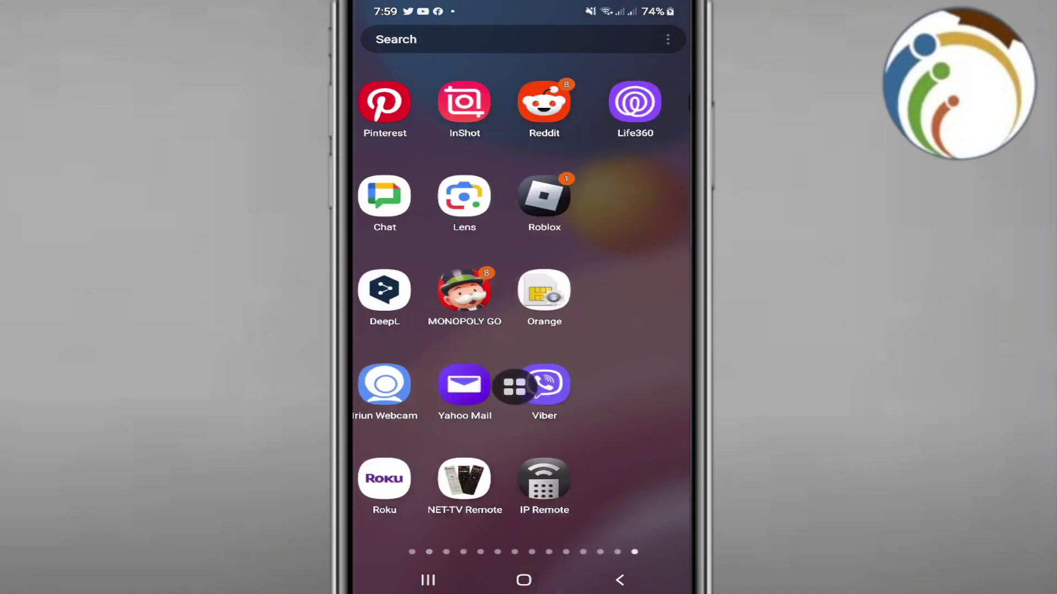
click(563, 103)
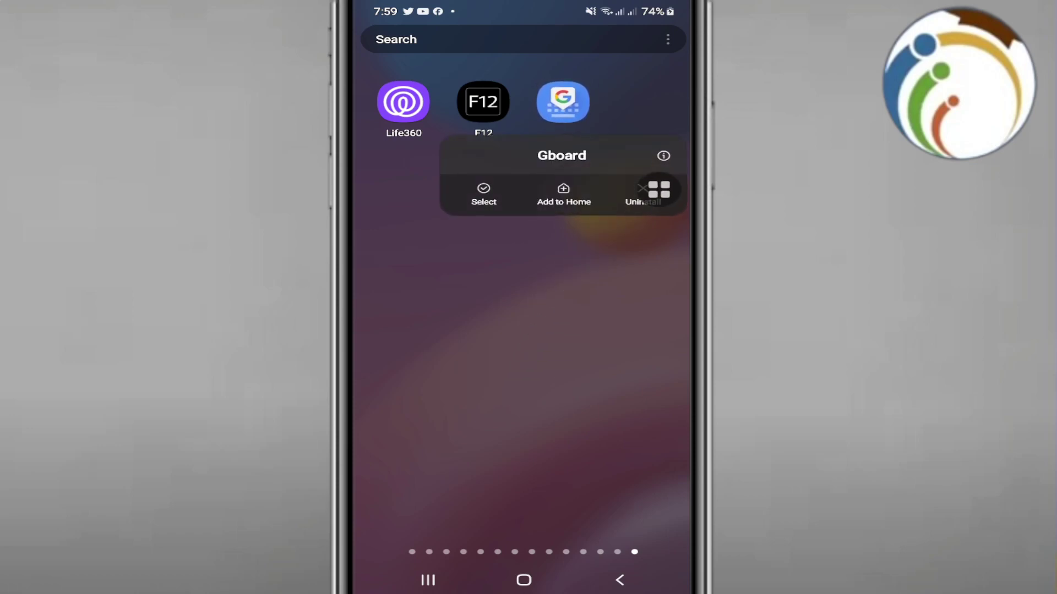
click(642, 191)
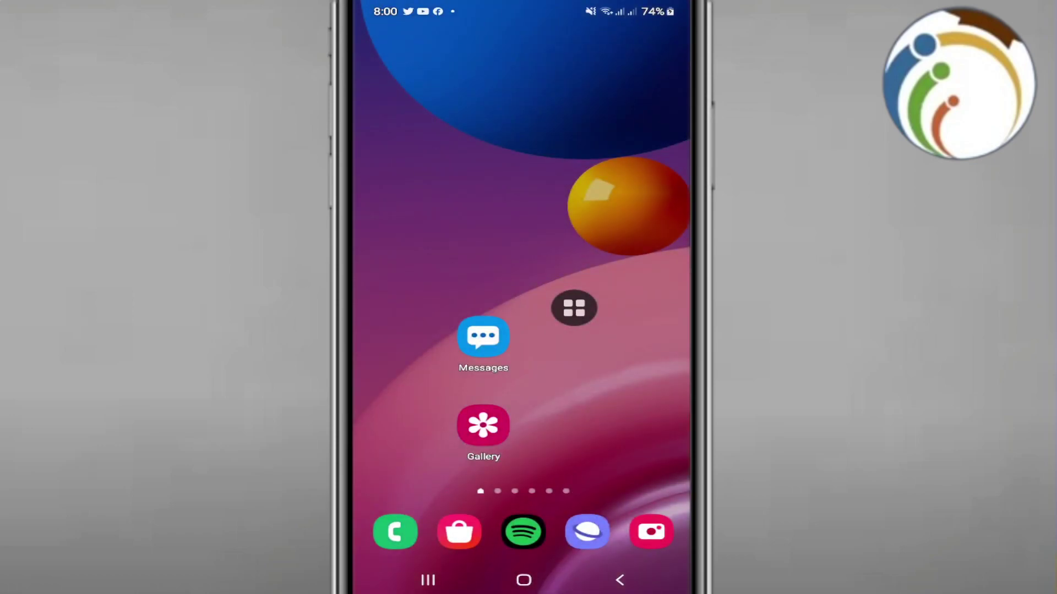